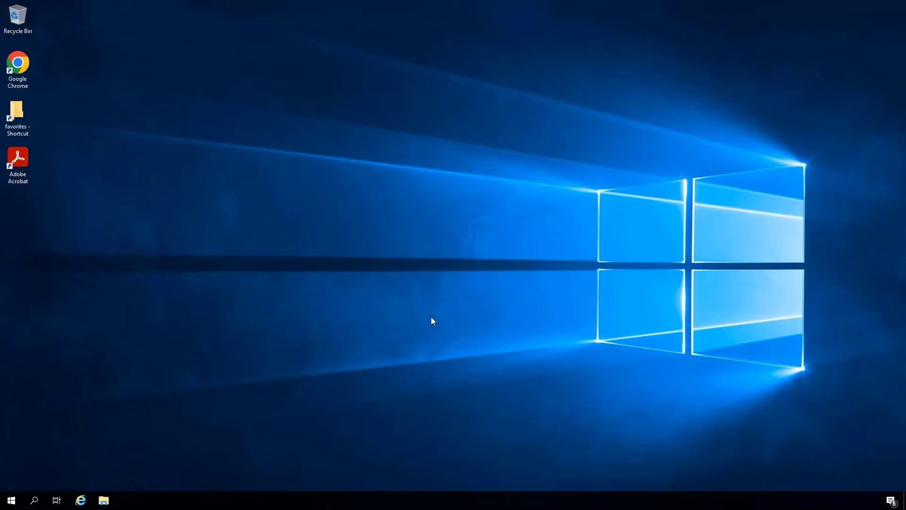
Step: Open favorites, then the AI folder, and select the Google Cloud generative AI security PDF
{"action": "double_click", "coordinate": [31, 117]}
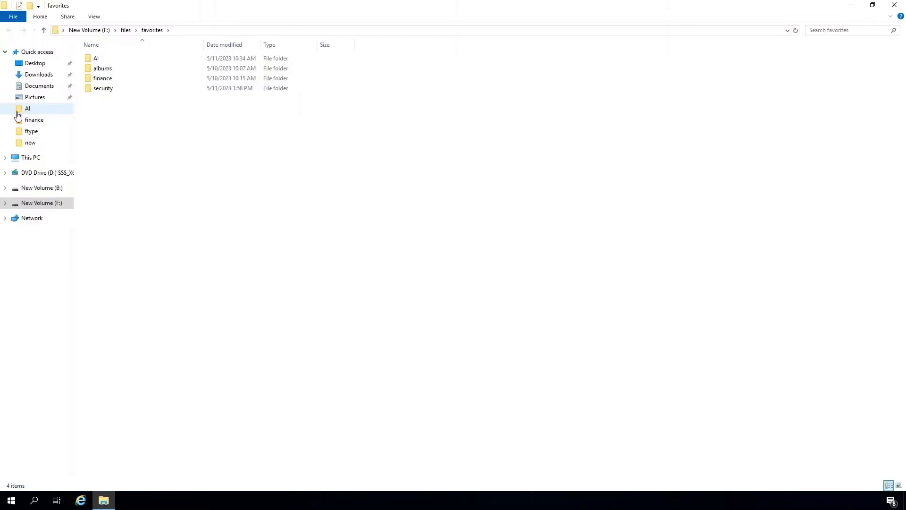
{"action": "double_click", "coordinate": [94, 64]}
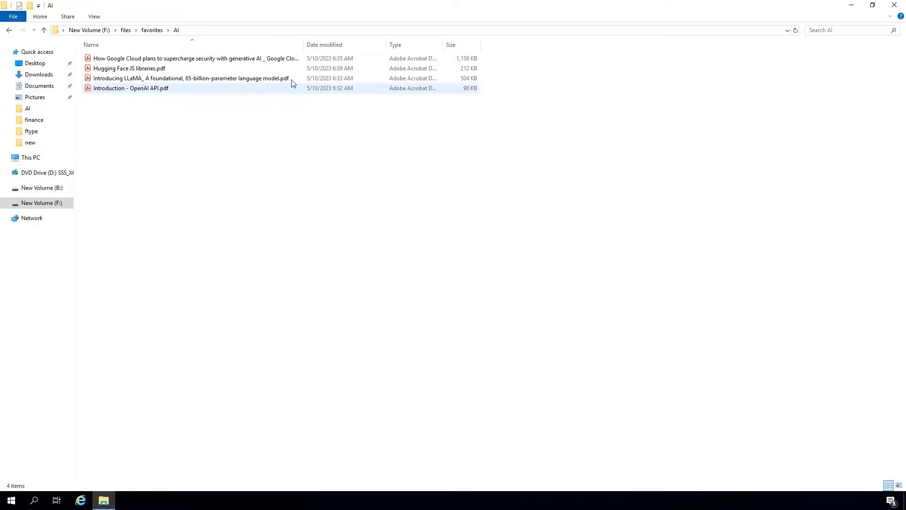
{"action": "left_click", "coordinate": [285, 60]}
Step: View the Google Cloud security PDF in Acrobat Reader to confirm it reads cleanly, then close it
{"action": "double_click", "coordinate": [286, 59]}
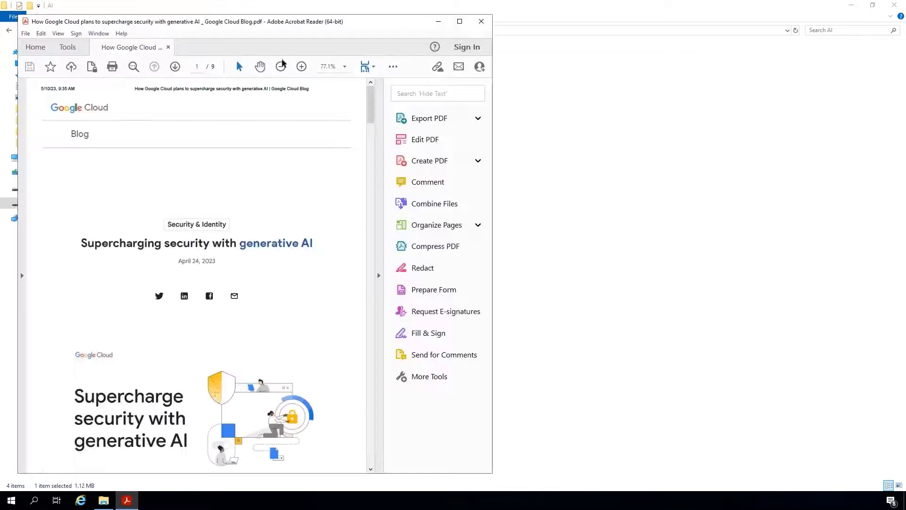
{"action": "scroll", "coordinate": [284, 270], "scroll_direction": "down", "scroll_amount": 12}
{"action": "scroll", "coordinate": [283, 270], "scroll_direction": "down", "scroll_amount": 5}
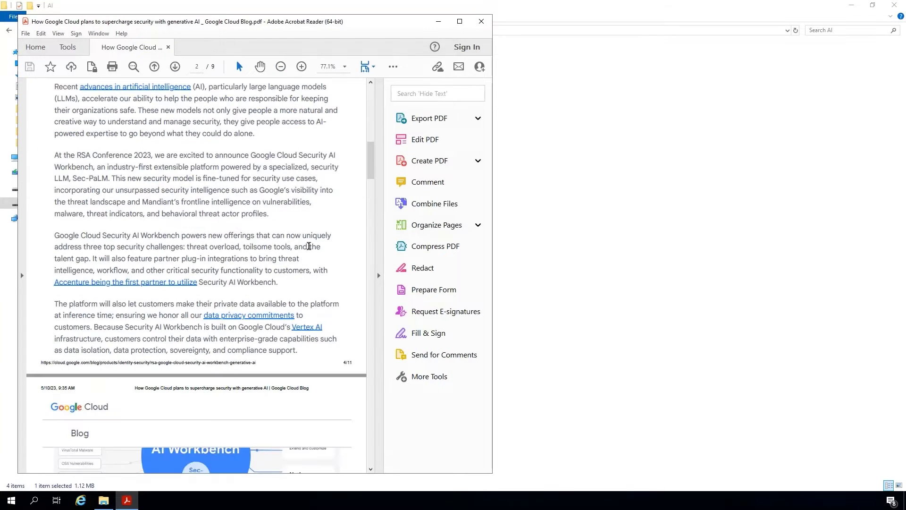
{"action": "left_click", "coordinate": [481, 21]}
Step: Check the 'Introduction - OpenAI API' PDF reads cleanly, close it, and show the Downloads folder
{"action": "double_click", "coordinate": [151, 89]}
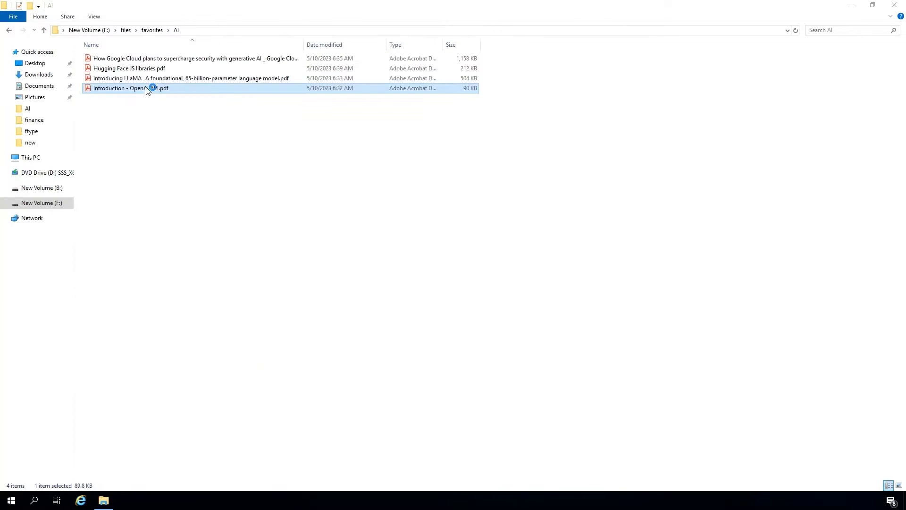
{"action": "scroll", "coordinate": [170, 173], "scroll_direction": "down", "scroll_amount": 5}
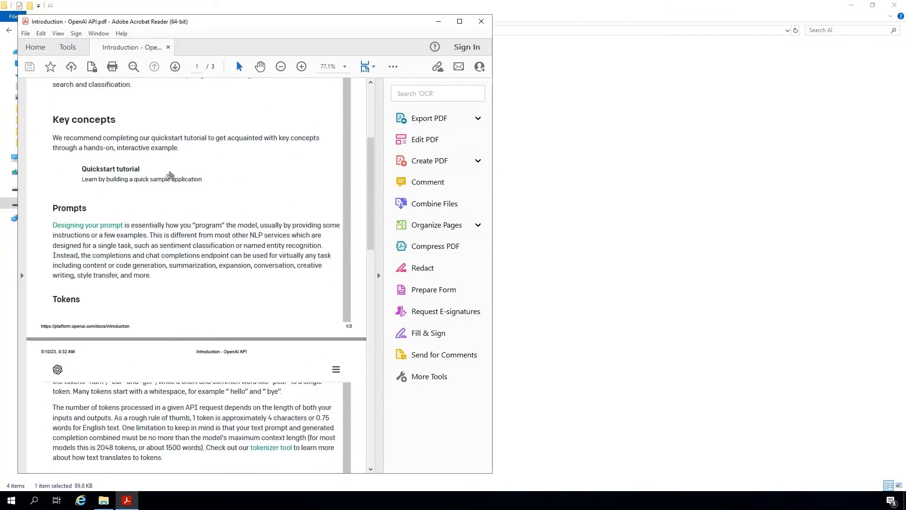
{"action": "scroll", "coordinate": [170, 173], "scroll_direction": "up", "scroll_amount": 5}
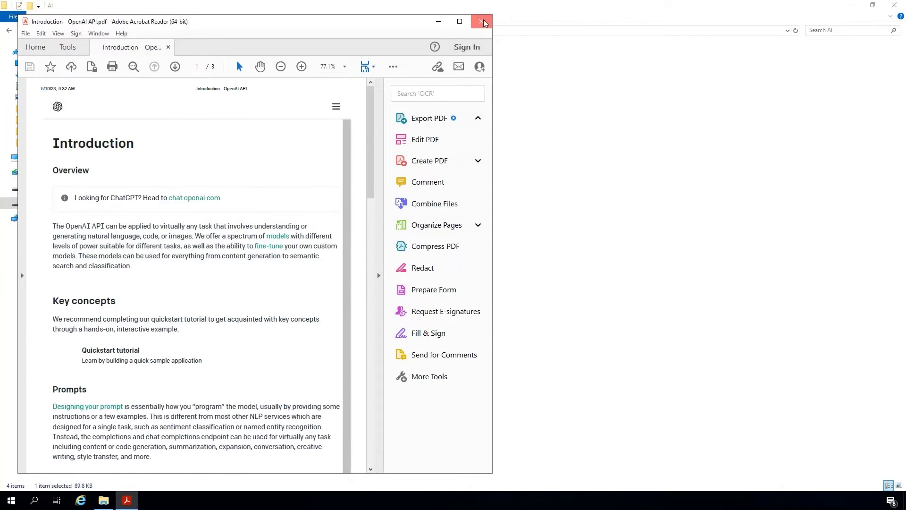
{"action": "left_click", "coordinate": [482, 22]}
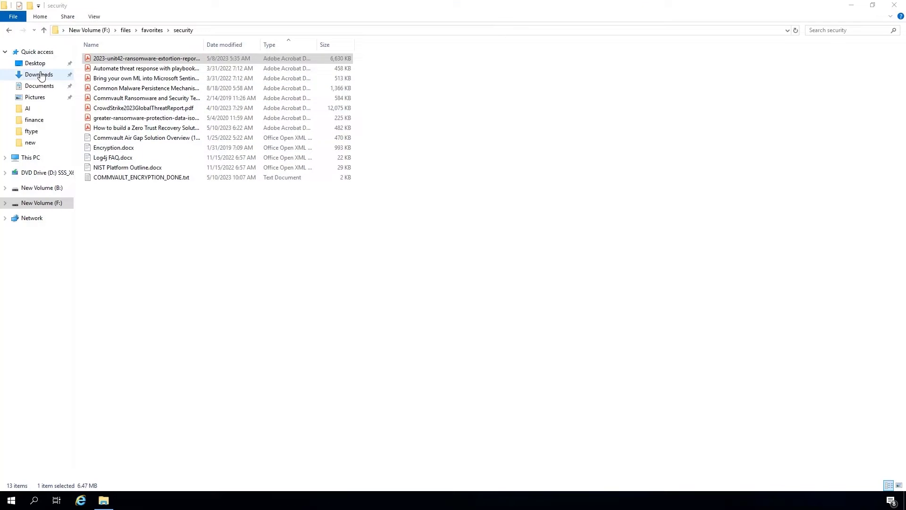
{"action": "left_click", "coordinate": [40, 76]}
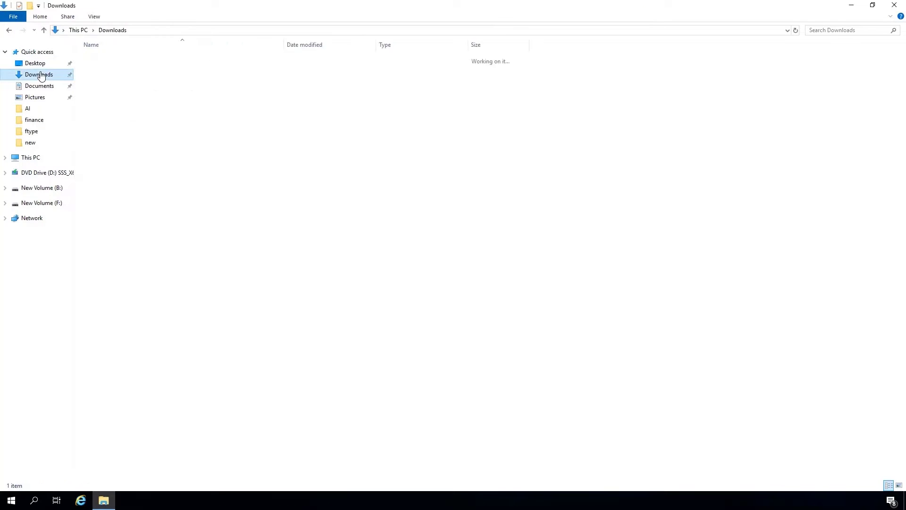
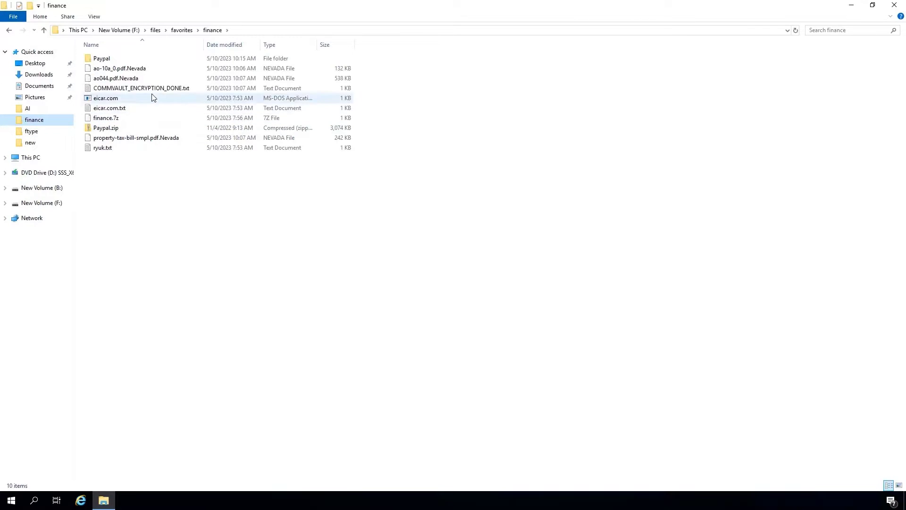
Step: Inspect the AI folder's PDFs, now renamed with .Nevada extensions, and return to favorites
{"action": "left_click", "coordinate": [182, 30]}
{"action": "double_click", "coordinate": [108, 61]}
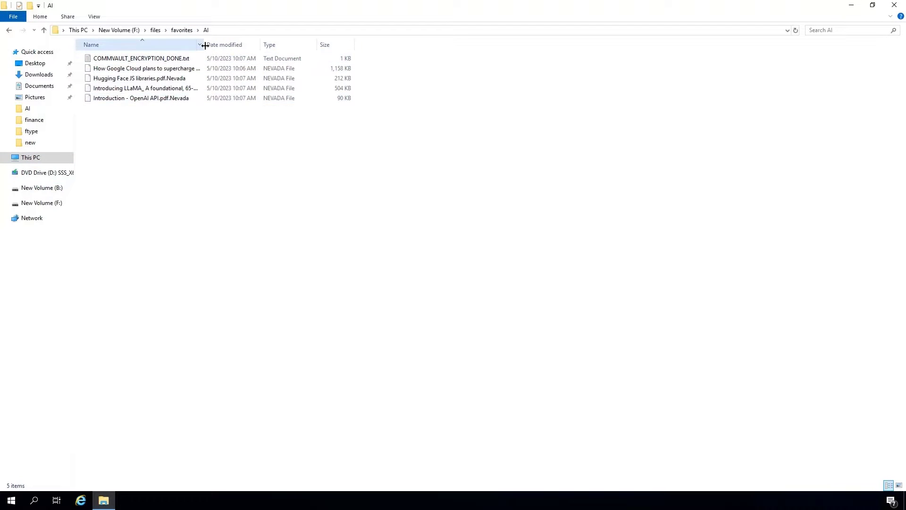
{"action": "left_click_drag", "start_coordinate": [203, 44], "coordinate": [299, 45]}
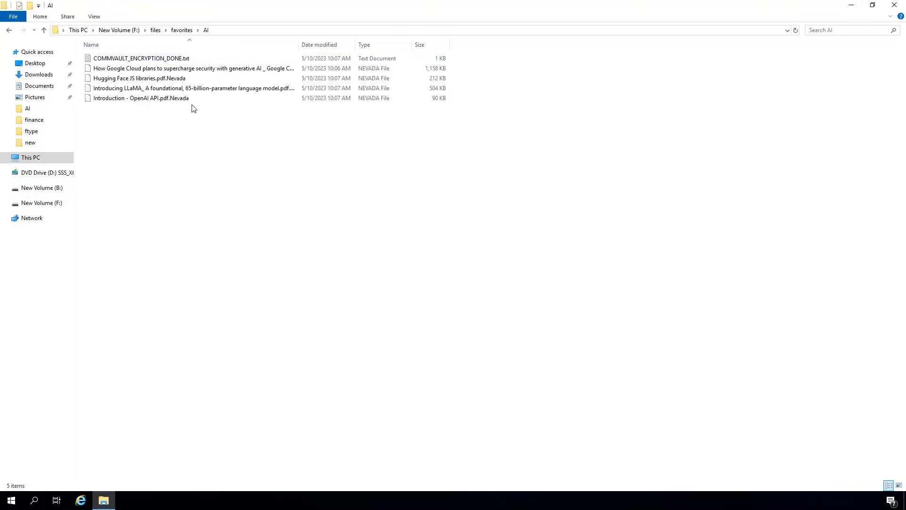
{"action": "left_click", "coordinate": [182, 31]}
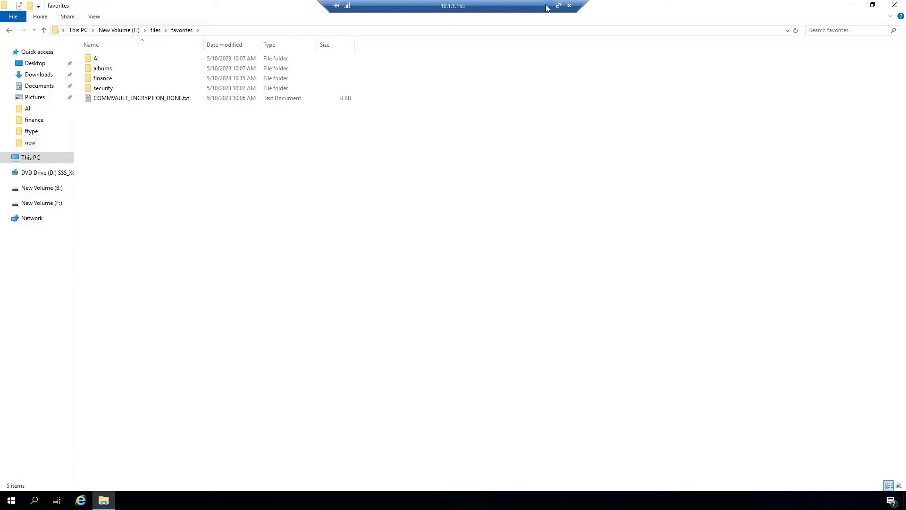
{"action": "left_click", "coordinate": [547, 6]}
Step: Search Splunk for 'File Activity Webhook Alert' and review the two critical events returned
{"action": "left_click", "coordinate": [118, 107]}
{"action": "type", "text": "File Activity Webhook Alert"}
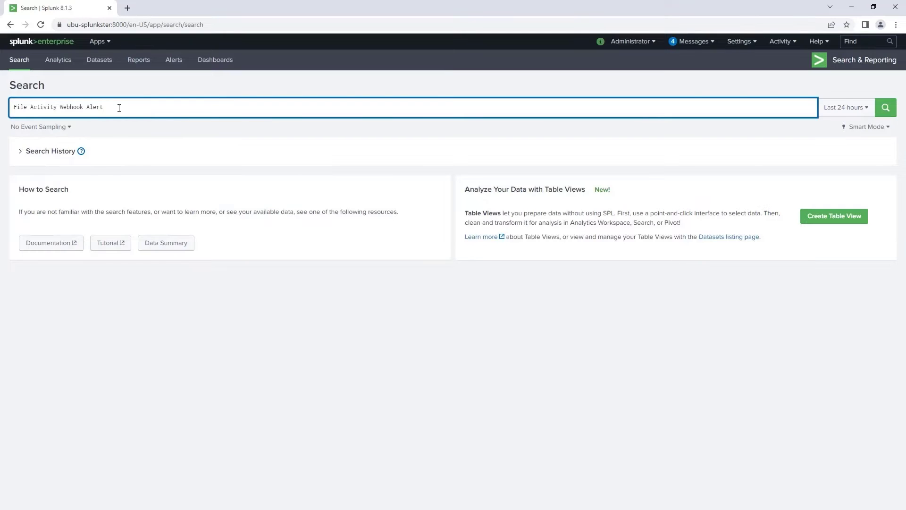
{"action": "key", "text": "Return"}
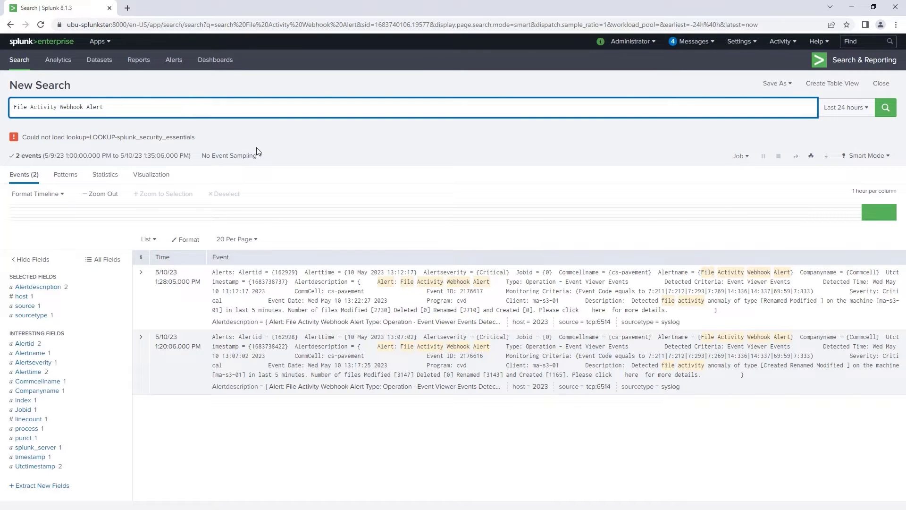
{"action": "left_click_drag", "start_coordinate": [379, 281], "coordinate": [449, 289]}
{"action": "left_click", "coordinate": [450, 290]}
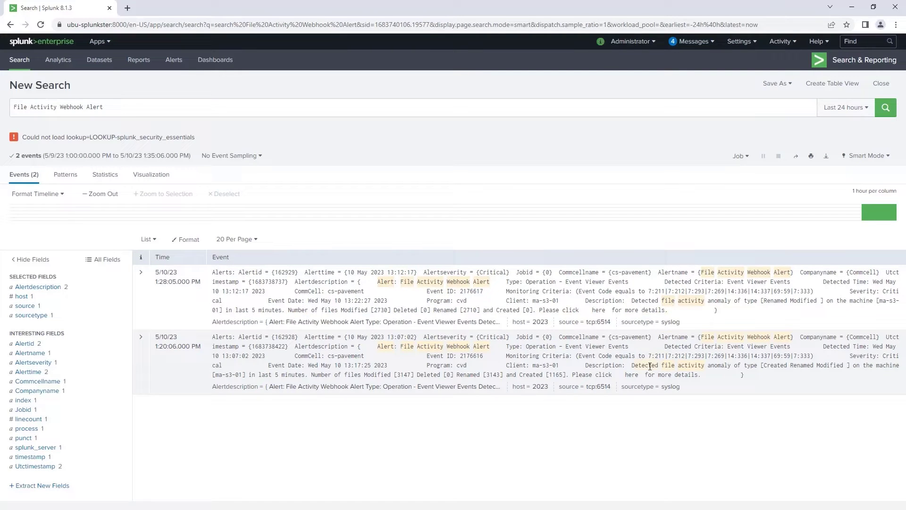
{"action": "left_click", "coordinate": [852, 6]}
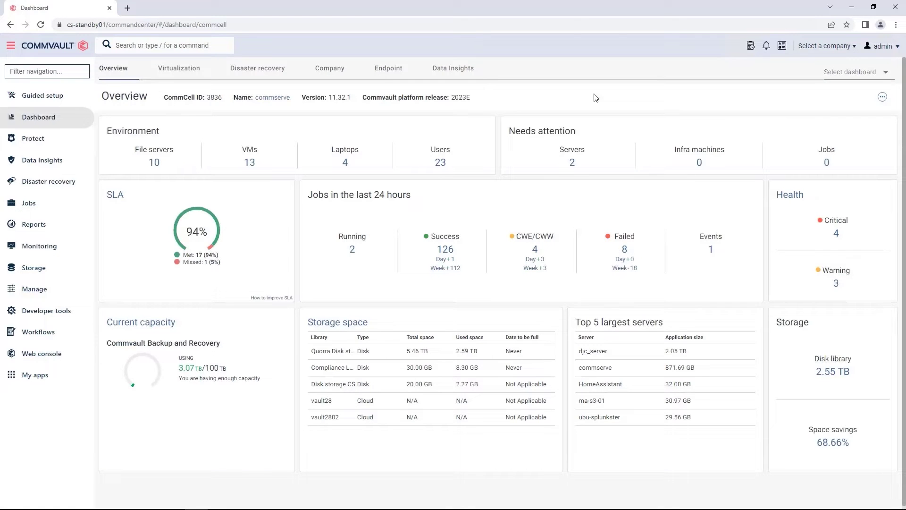
Step: Open the Security IQ dashboard and its Unusual file activity card listing ma-s3-01
{"action": "left_click", "coordinate": [181, 45]}
{"action": "type", "text": "security ig"}
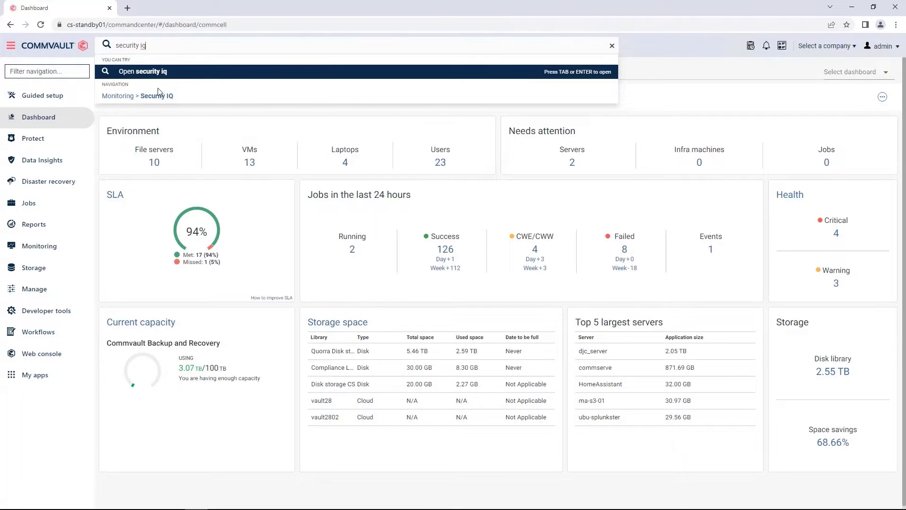
{"action": "left_click", "coordinate": [156, 96]}
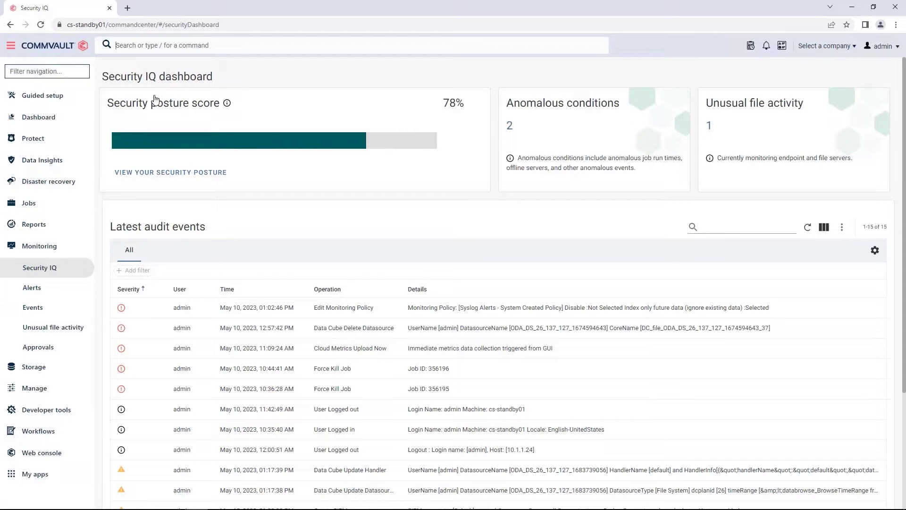
{"action": "left_click", "coordinate": [709, 133]}
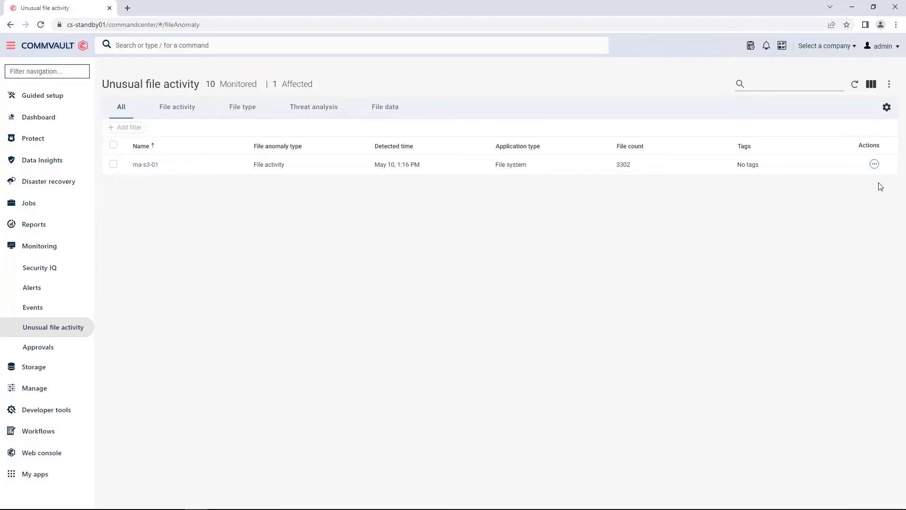
Step: Analyze ma-s3-01's file data for 05/03/2023–05/10/2023 on the Threat analysis Indexsvr index server
{"action": "left_click", "coordinate": [874, 164]}
{"action": "left_click", "coordinate": [850, 242]}
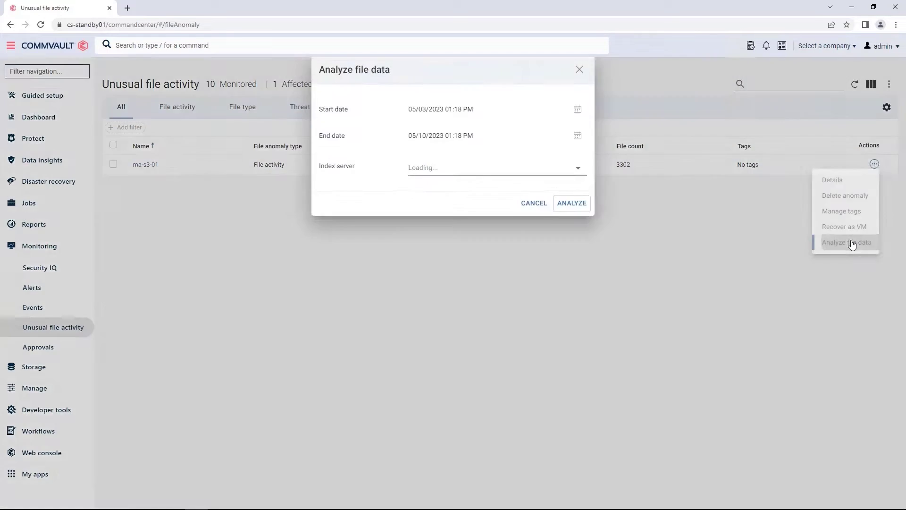
{"action": "left_click", "coordinate": [581, 187]}
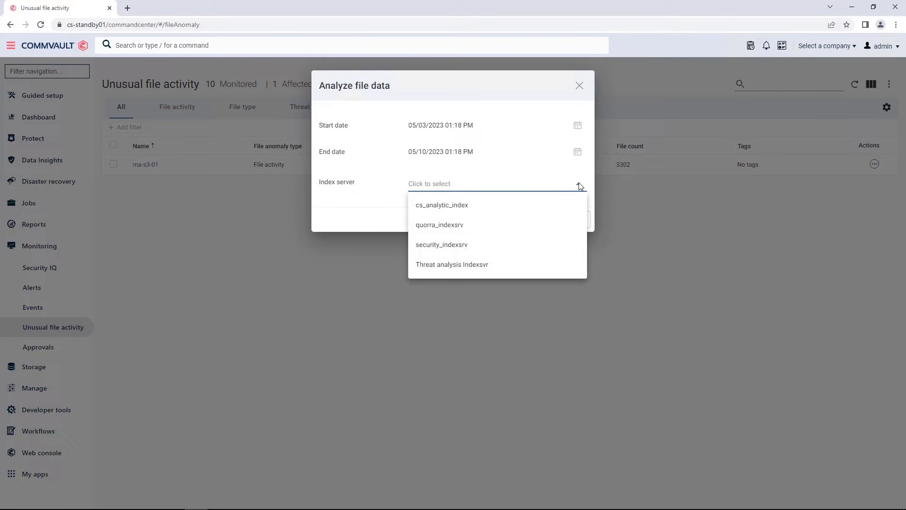
{"action": "left_click", "coordinate": [511, 263]}
{"action": "left_click", "coordinate": [579, 225]}
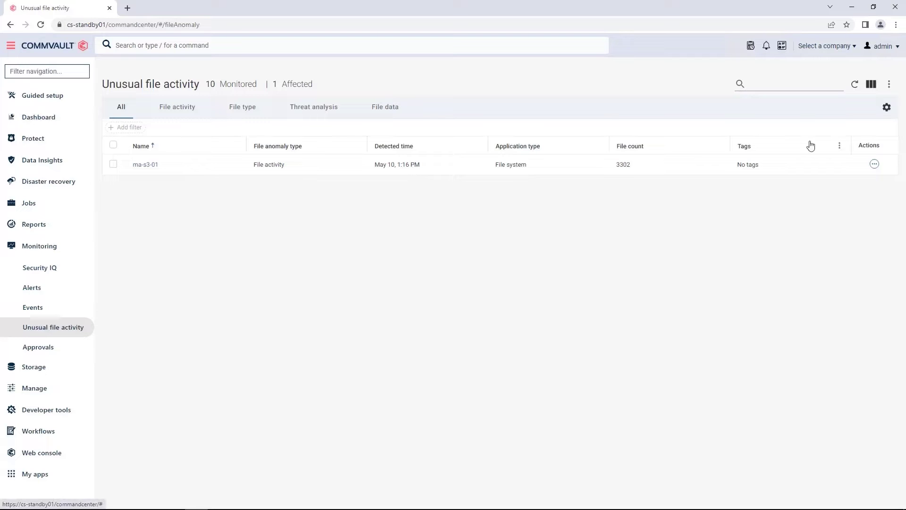
{"action": "left_click", "coordinate": [874, 163]}
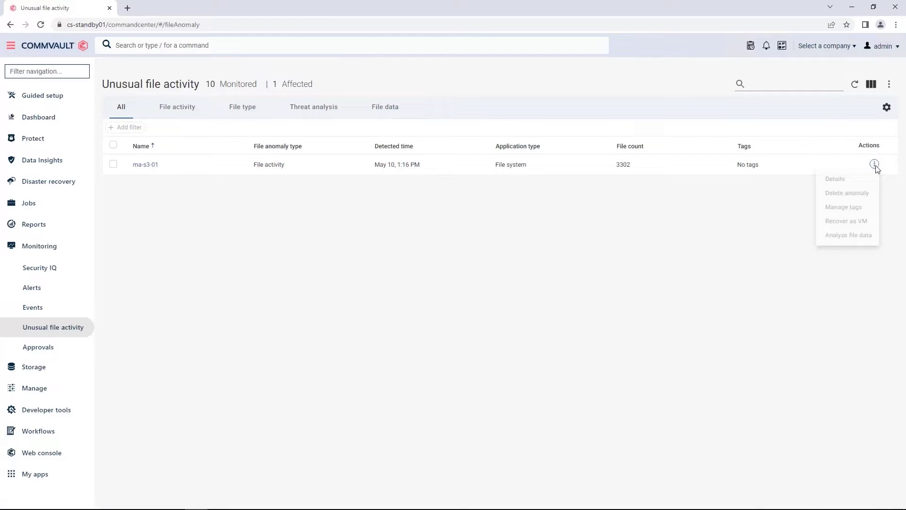
Step: Tag the ma-s3-01 anomaly 'Threat Scan' with value 'Analyzing content for threats in progress'
{"action": "left_click", "coordinate": [841, 211]}
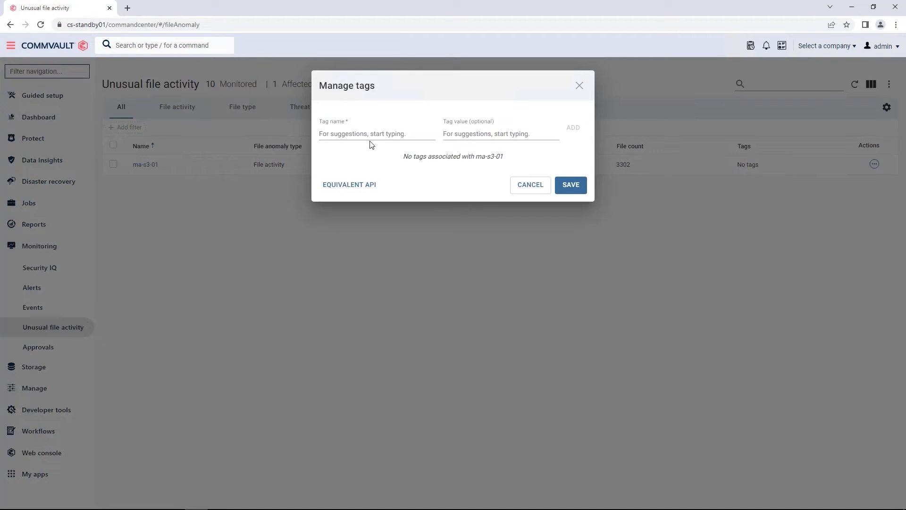
{"action": "left_click", "coordinate": [360, 138]}
{"action": "type", "text": "Threat Scan"}
{"action": "key", "text": "Tab"}
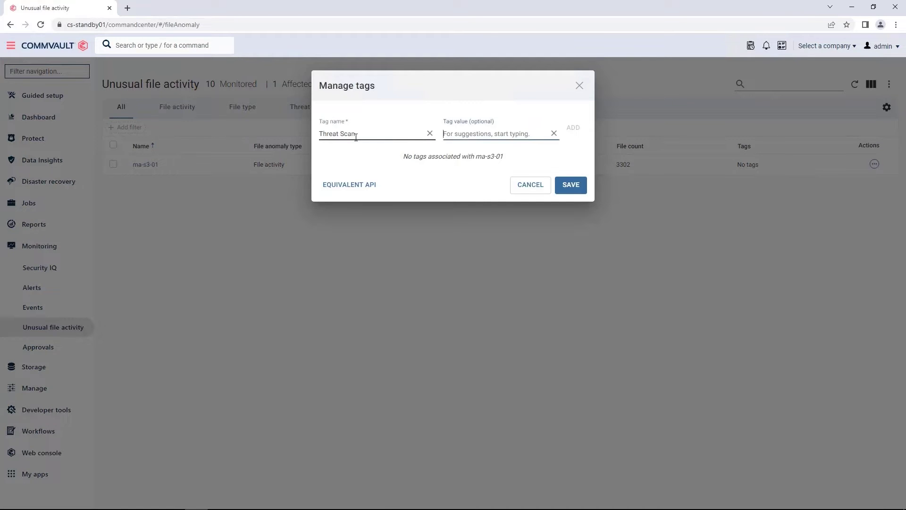
{"action": "type", "text": "Analyzing content for threats in progress"}
{"action": "left_click", "coordinate": [568, 185]}
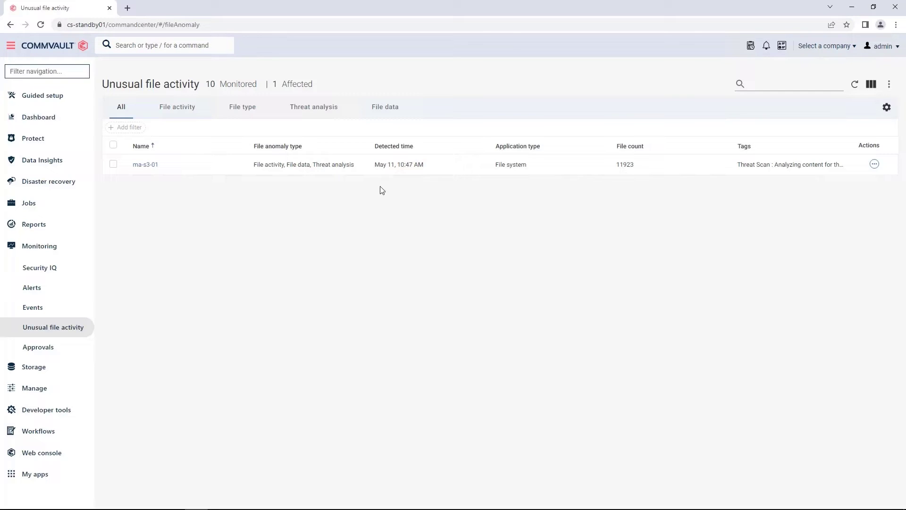
{"action": "left_click", "coordinate": [310, 110]}
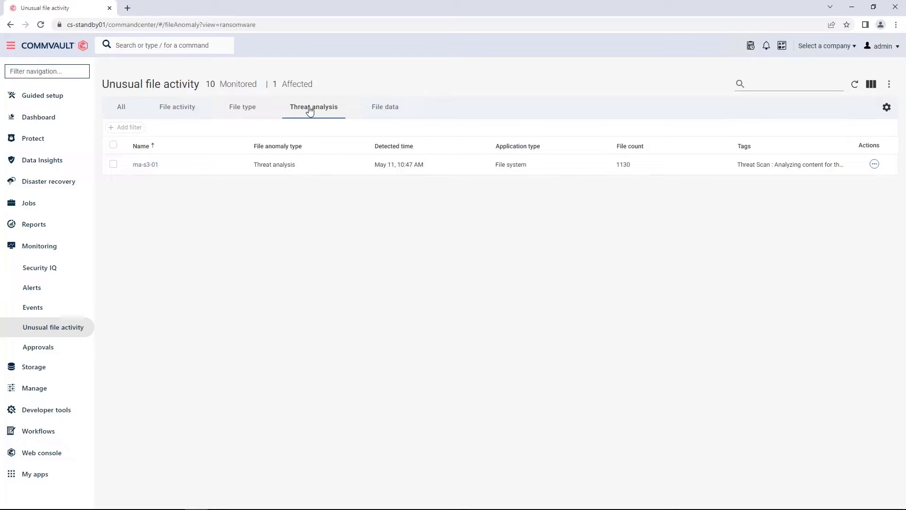
Step: Compare the File data and Threat analysis anomaly lists, then open ma-s3-01's threat breakdown
{"action": "left_click", "coordinate": [391, 111]}
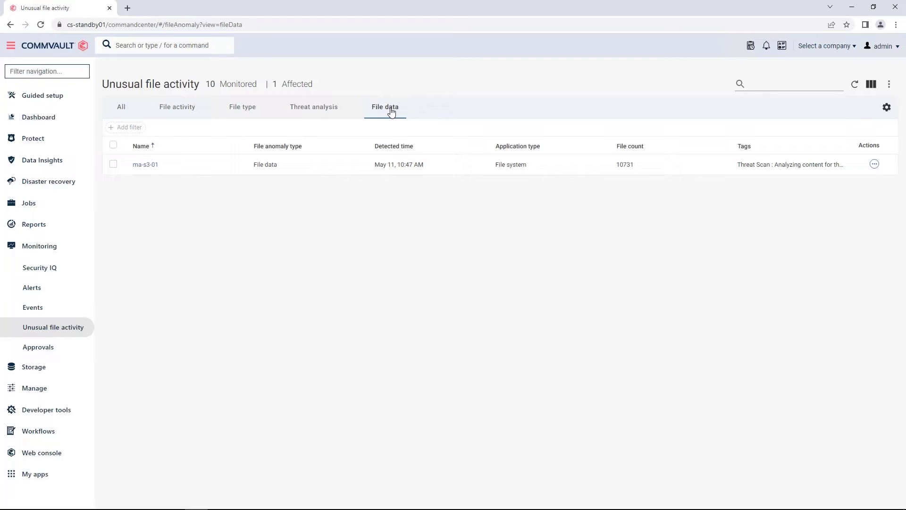
{"action": "left_click", "coordinate": [316, 109]}
{"action": "left_click", "coordinate": [146, 165]}
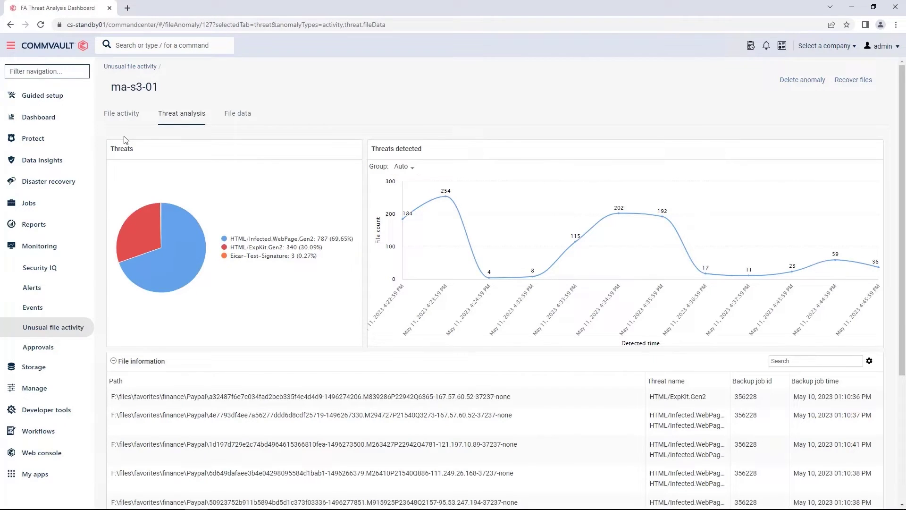
Step: Review ma-s3-01's threat charts and infected file paths, then switch to its File data view
{"action": "mouse_move", "coordinate": [444, 251]}
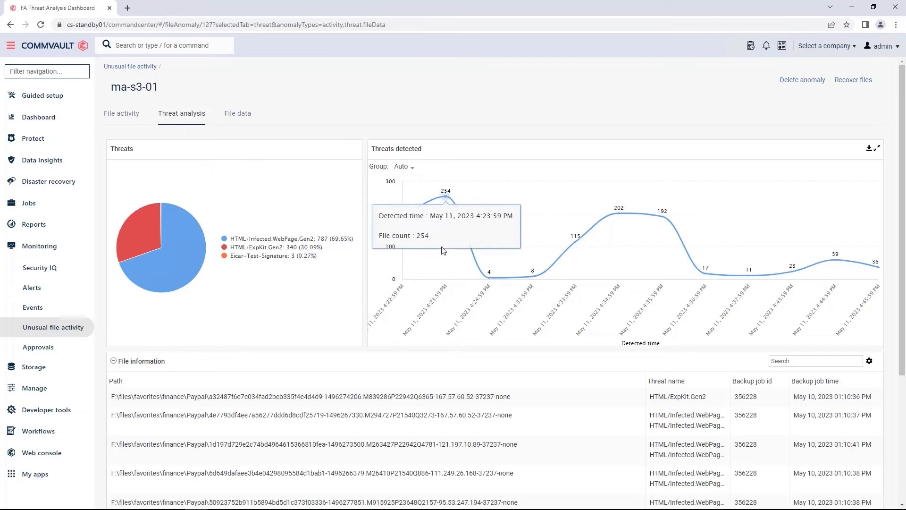
{"action": "scroll", "coordinate": [307, 302], "scroll_direction": "down", "scroll_amount": 4}
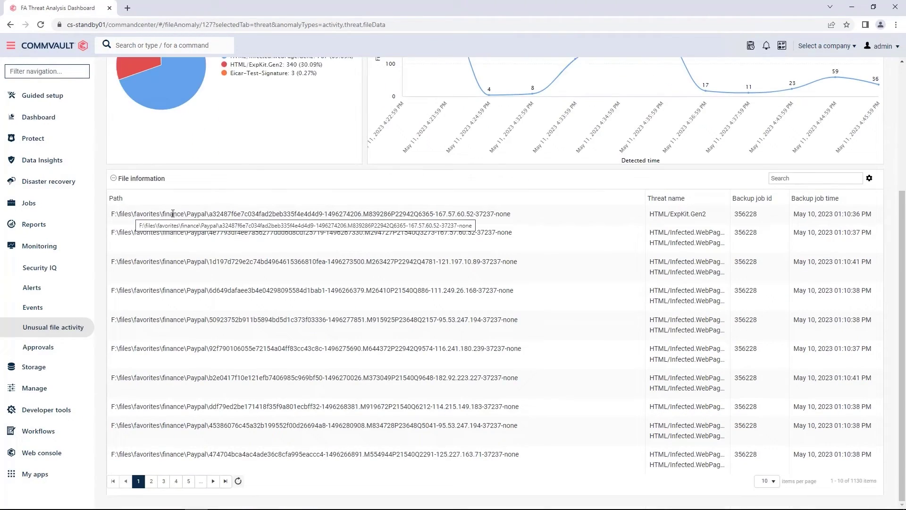
{"action": "left_click_drag", "start_coordinate": [184, 215], "coordinate": [111, 215]}
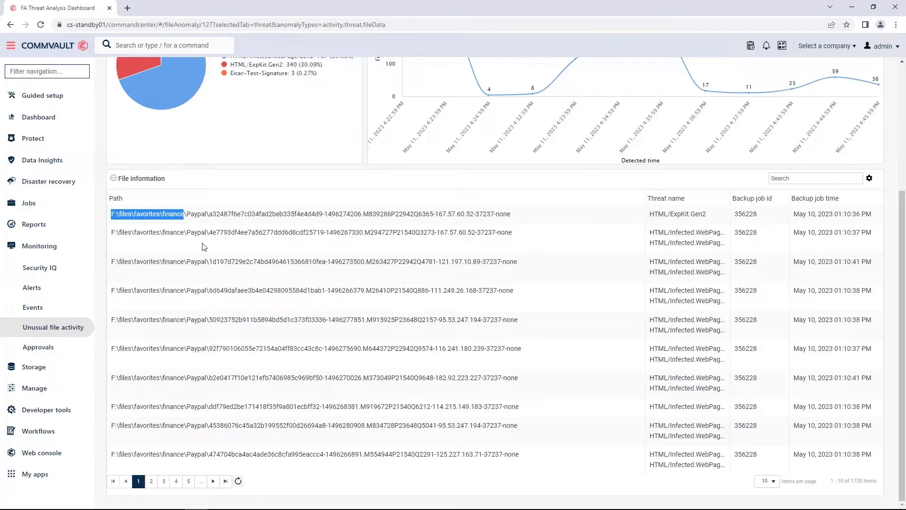
{"action": "left_click", "coordinate": [204, 246]}
{"action": "scroll", "coordinate": [278, 255], "scroll_direction": "up", "scroll_amount": 4}
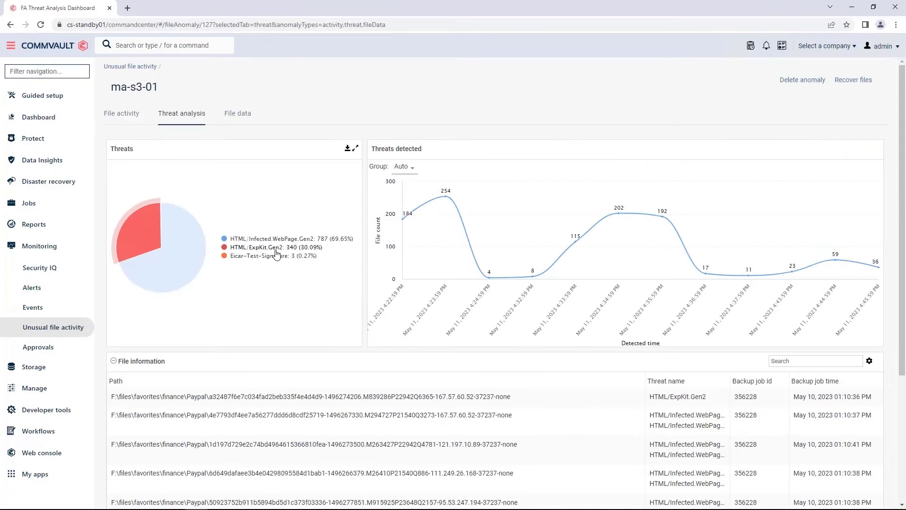
{"action": "left_click", "coordinate": [238, 116]}
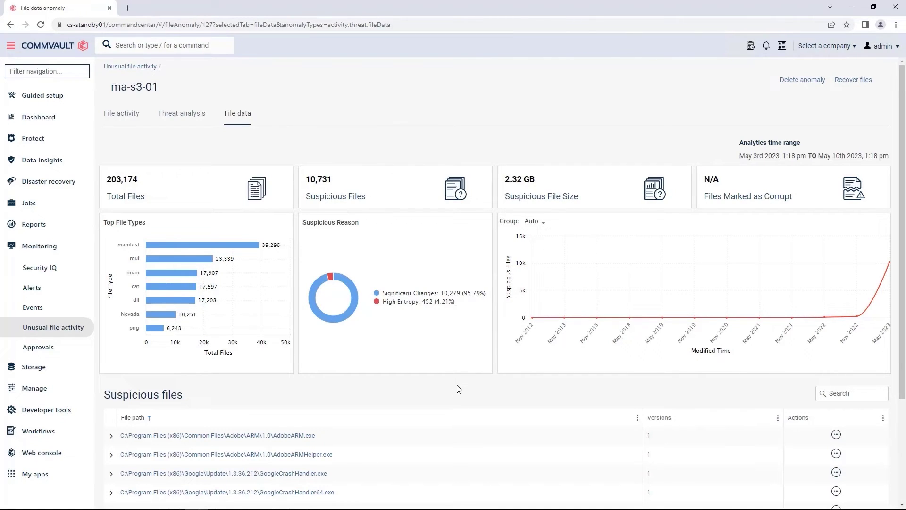
Step: Filter suspicious files to 'favorites' and preview the clean 09:35:59 AM Google Cloud Blog PDF version
{"action": "scroll", "coordinate": [458, 389], "scroll_direction": "down", "scroll_amount": 3}
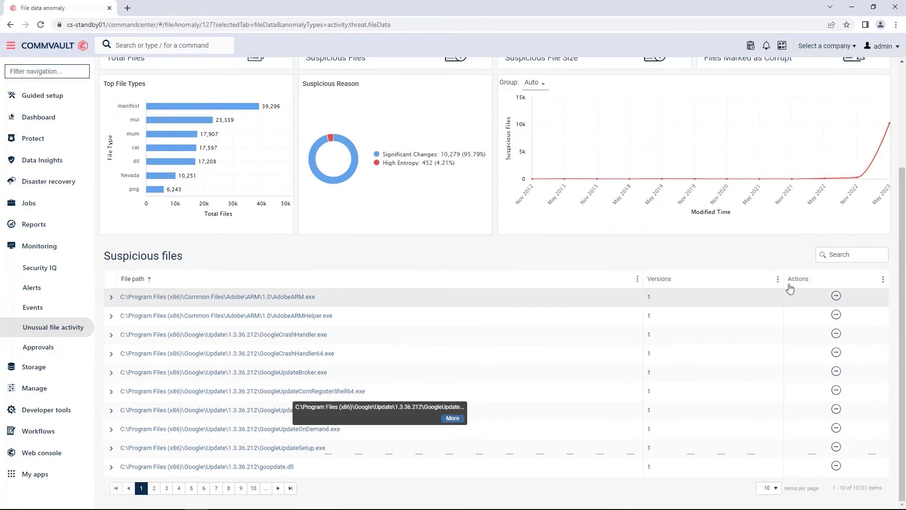
{"action": "left_click", "coordinate": [845, 254]}
{"action": "type", "text": "favorites"}
{"action": "left_click", "coordinate": [110, 298]}
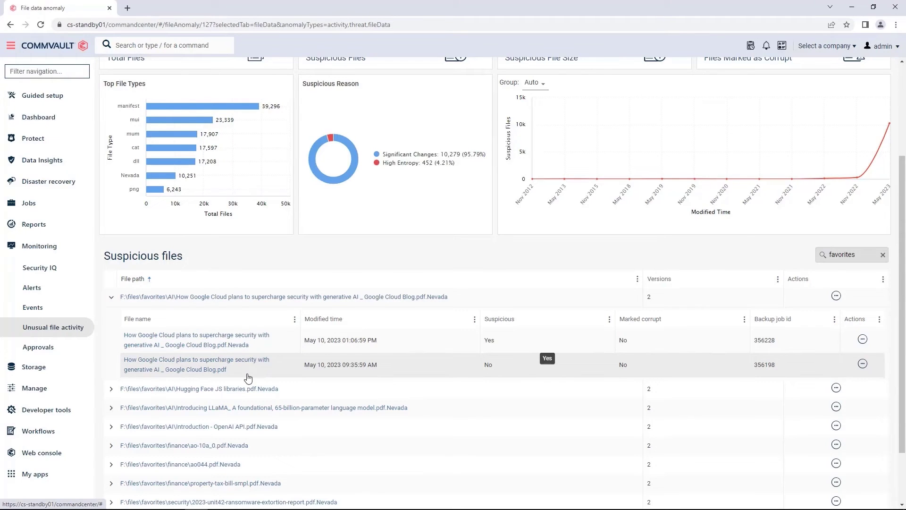
{"action": "left_click", "coordinate": [193, 370]}
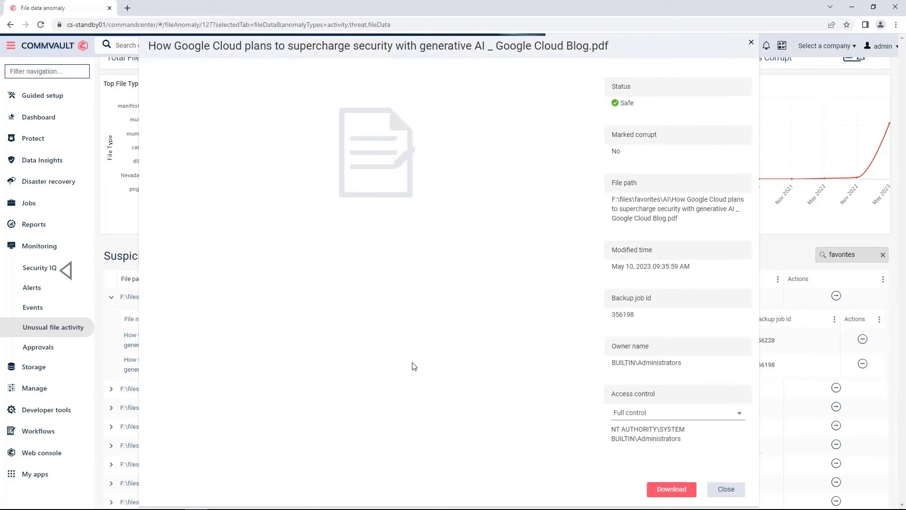
Step: Mark the encrypted Google Cloud Blog.pdf.Nevada version as corrupt
{"action": "scroll", "coordinate": [414, 363], "scroll_direction": "down", "scroll_amount": 10}
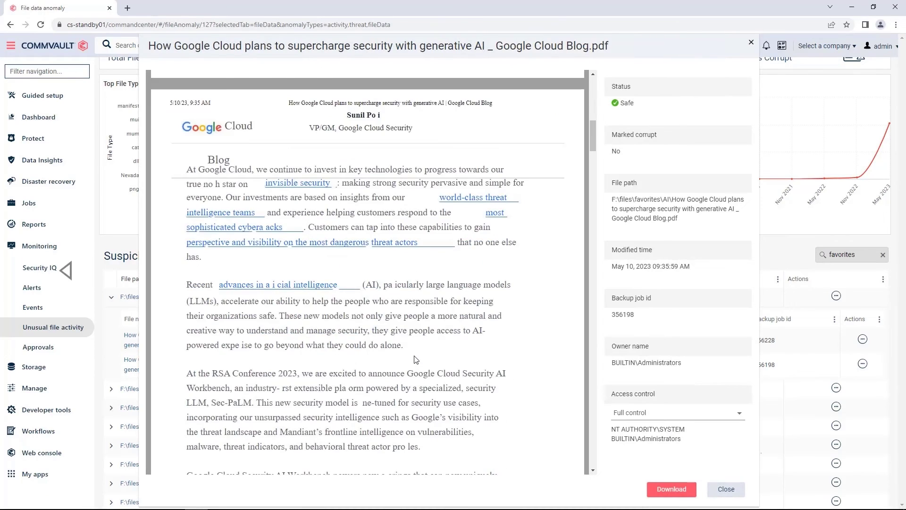
{"action": "scroll", "coordinate": [414, 360], "scroll_direction": "up", "scroll_amount": 8}
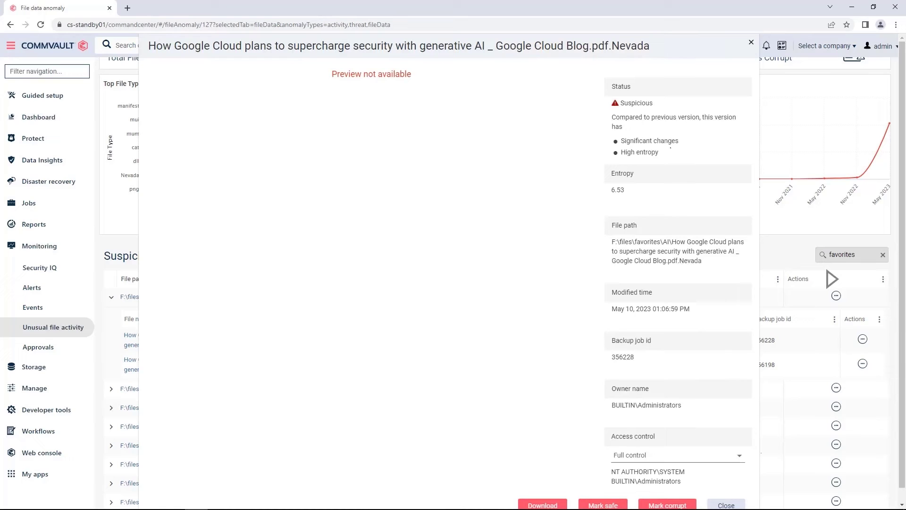
{"action": "left_click", "coordinate": [667, 504]}
{"action": "left_click", "coordinate": [543, 121]}
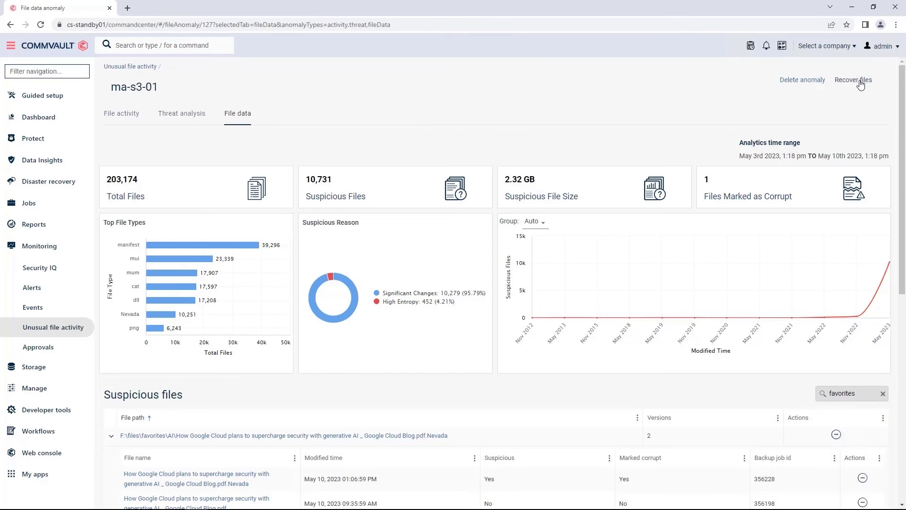
{"action": "left_click", "coordinate": [860, 83]}
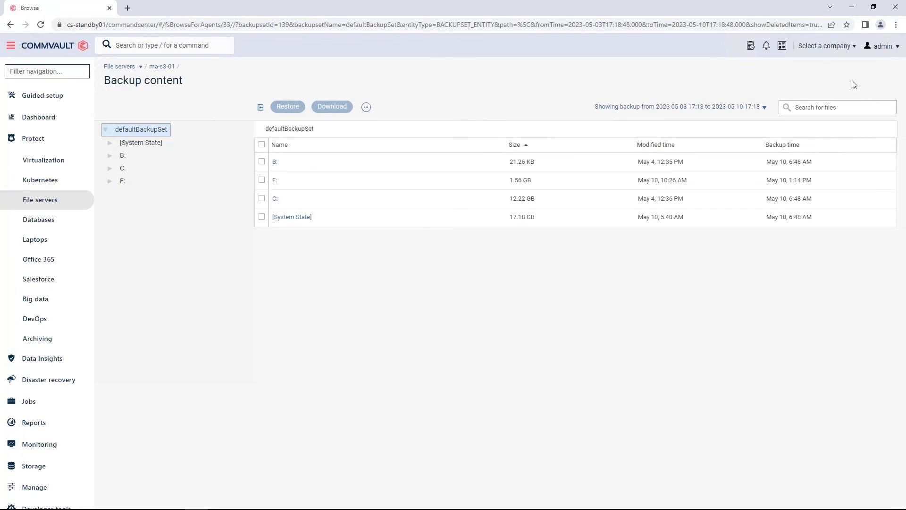
Step: Restore the F:\files\favorites\AI folder to its original location, unconditionally overwriting existing files
{"action": "left_click", "coordinate": [275, 180]}
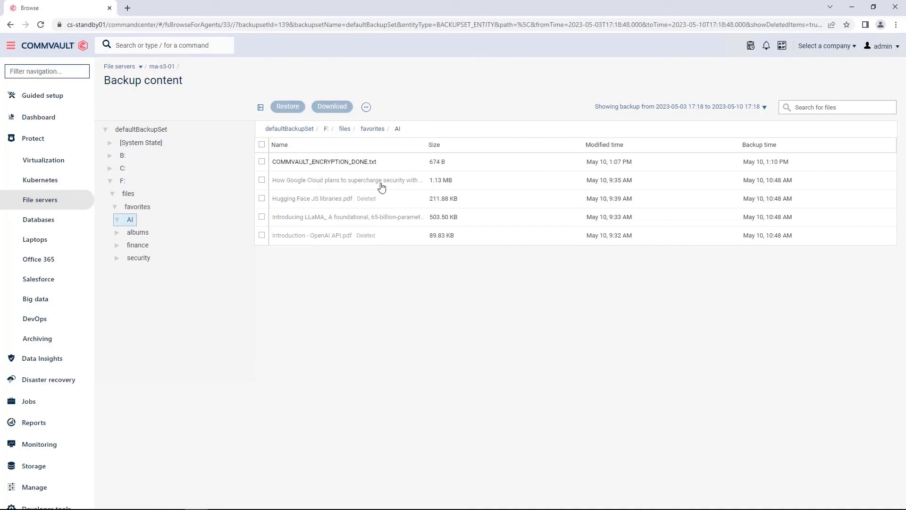
{"action": "left_click", "coordinate": [375, 131]}
{"action": "left_click", "coordinate": [262, 162]}
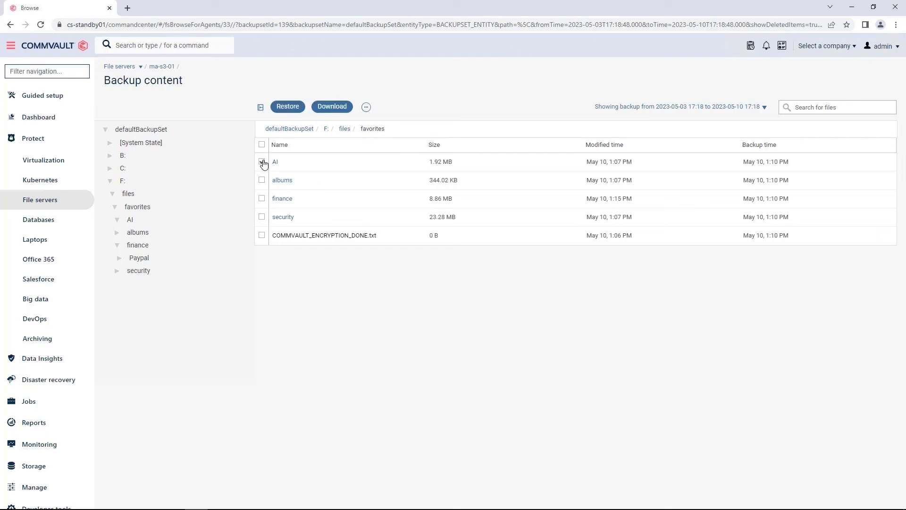
{"action": "left_click", "coordinate": [297, 110]}
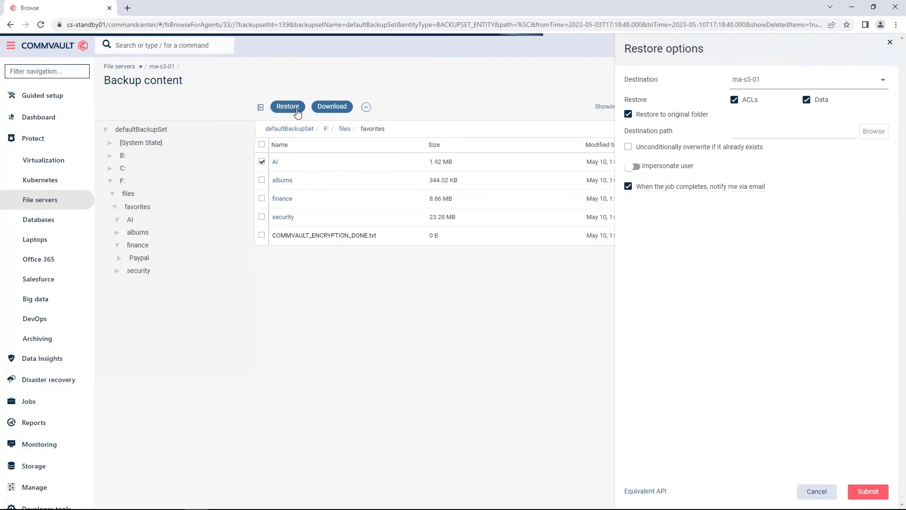
{"action": "left_click", "coordinate": [676, 147]}
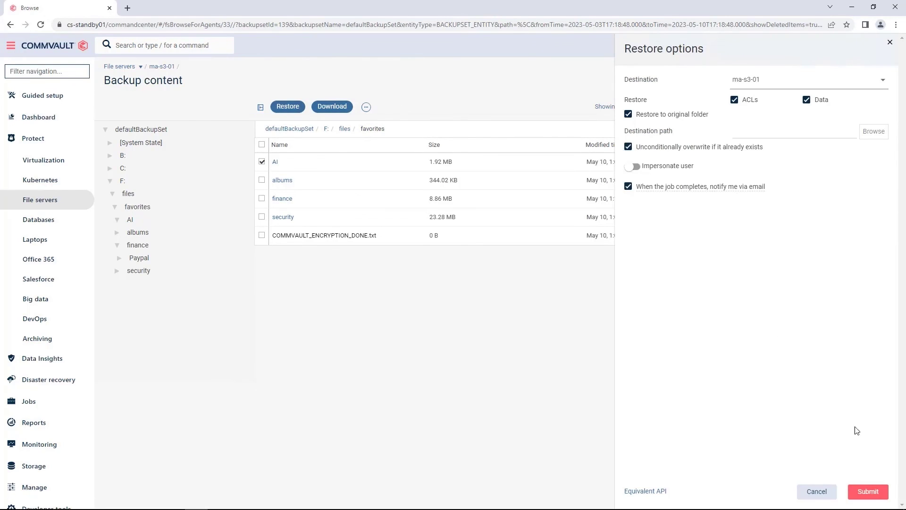
{"action": "left_click", "coordinate": [867, 493]}
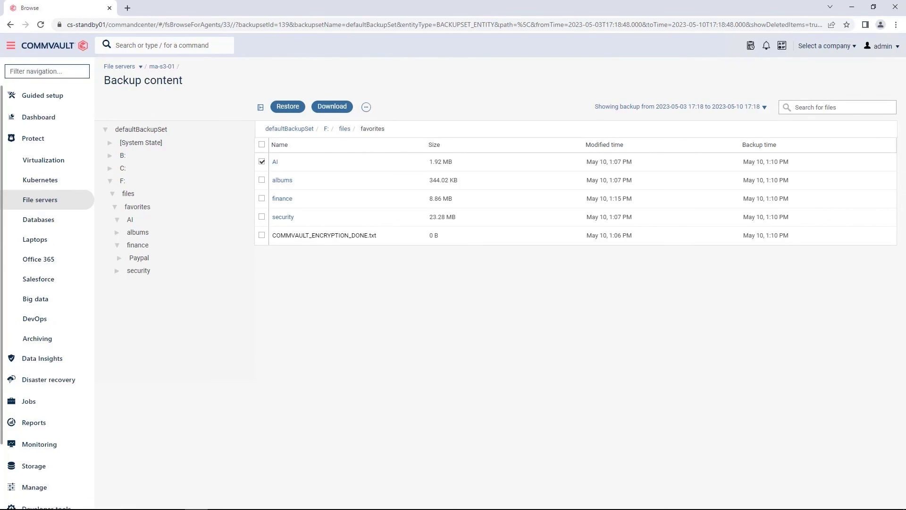
Step: Open the restored AI folder on the server to confirm its four original PDFs
{"action": "key", "text": "alt+Tab"}
{"action": "double_click", "coordinate": [285, 77]}
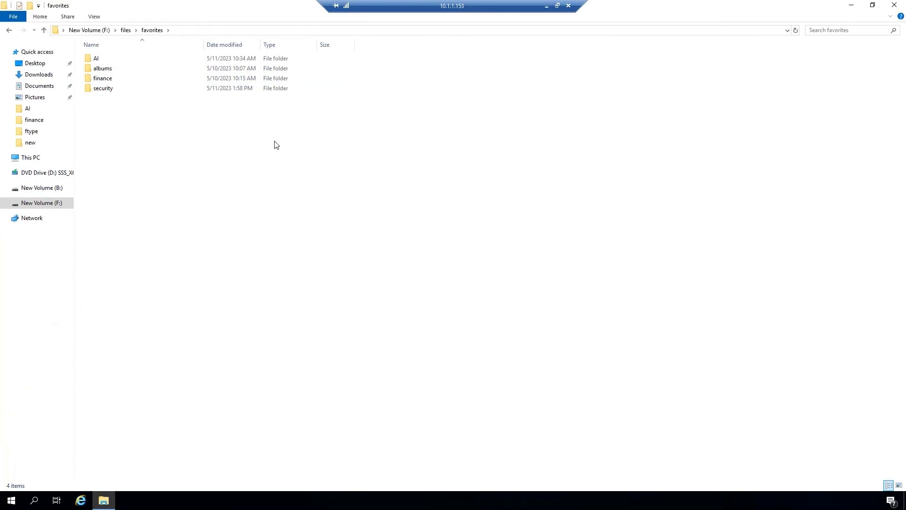
{"action": "double_click", "coordinate": [117, 58]}
{"action": "left_click", "coordinate": [191, 89]}
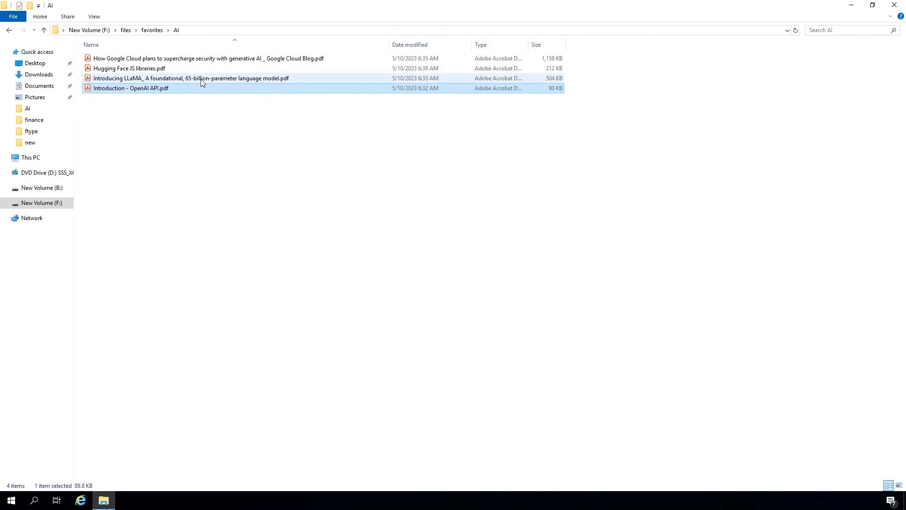